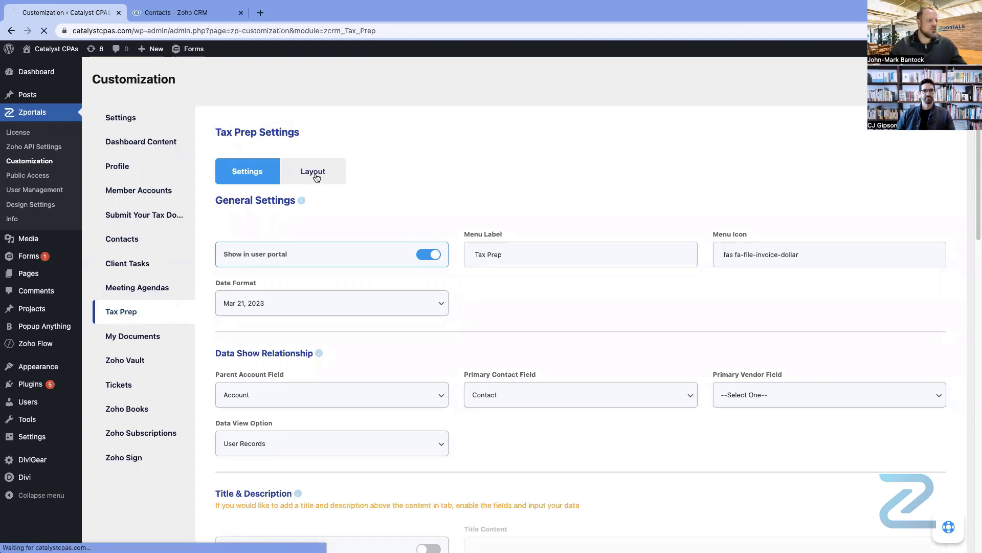
- Open the Record View of the Tax Prep module's Default layout
{"action": "left_click", "coordinate": [315, 203]}
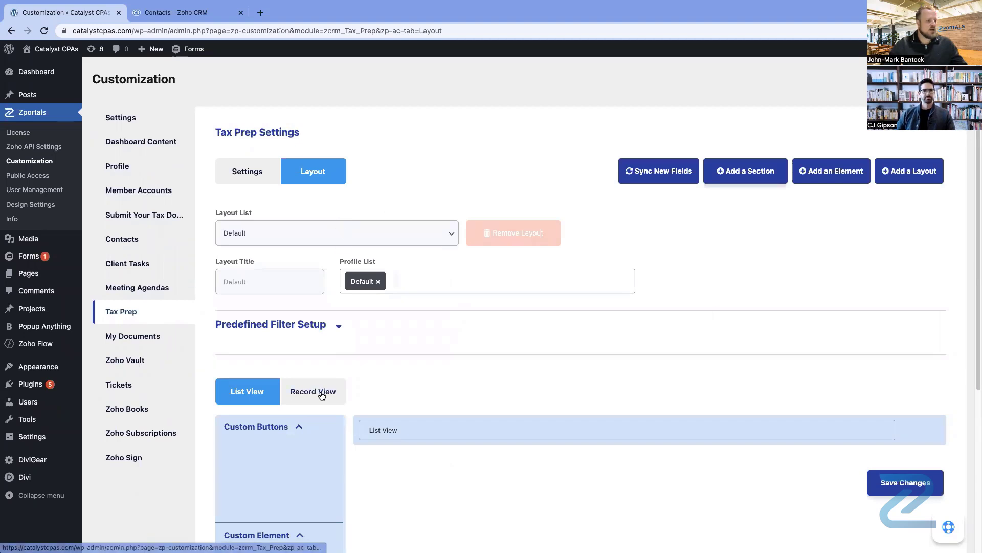
{"action": "left_click", "coordinate": [321, 396]}
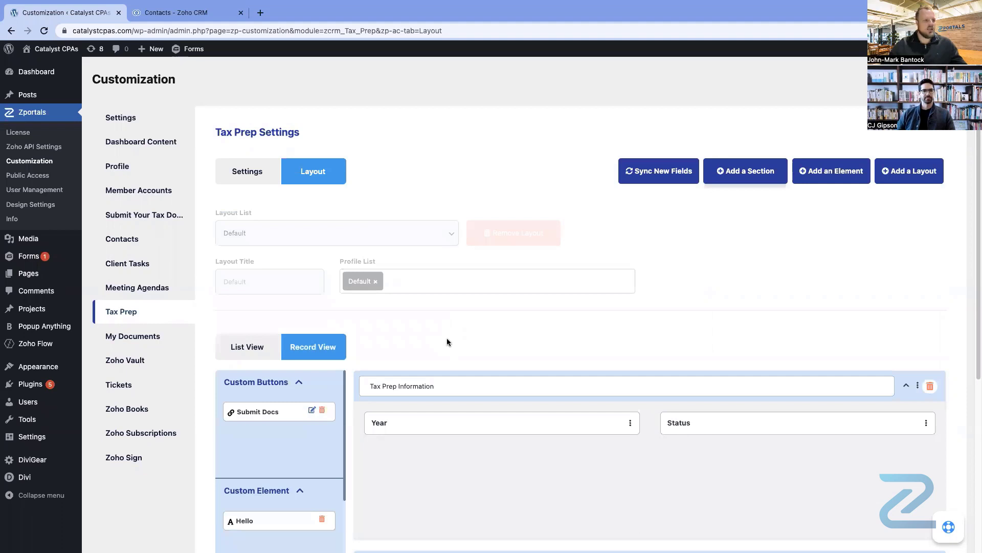
{"action": "scroll", "coordinate": [447, 337], "scroll_direction": "down", "scroll_amount": 1}
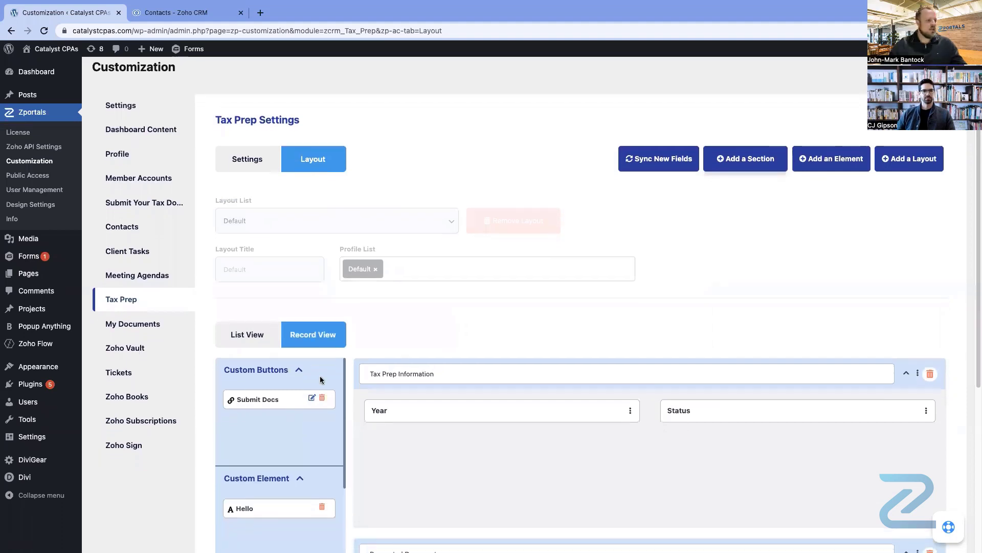
- Start adding a new element to the Tax Prep layout and set its type to Custom Button
{"action": "left_click", "coordinate": [827, 163]}
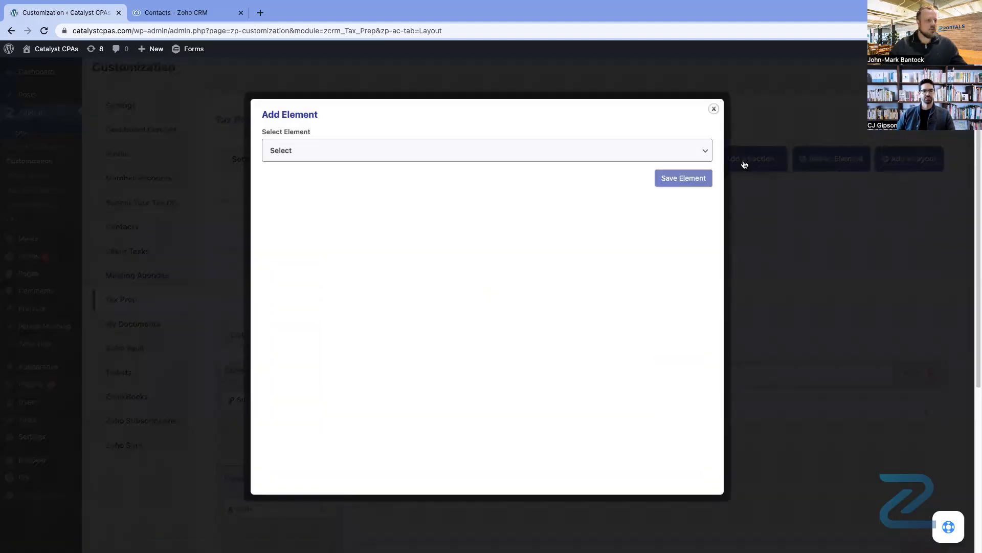
{"action": "left_click", "coordinate": [630, 156]}
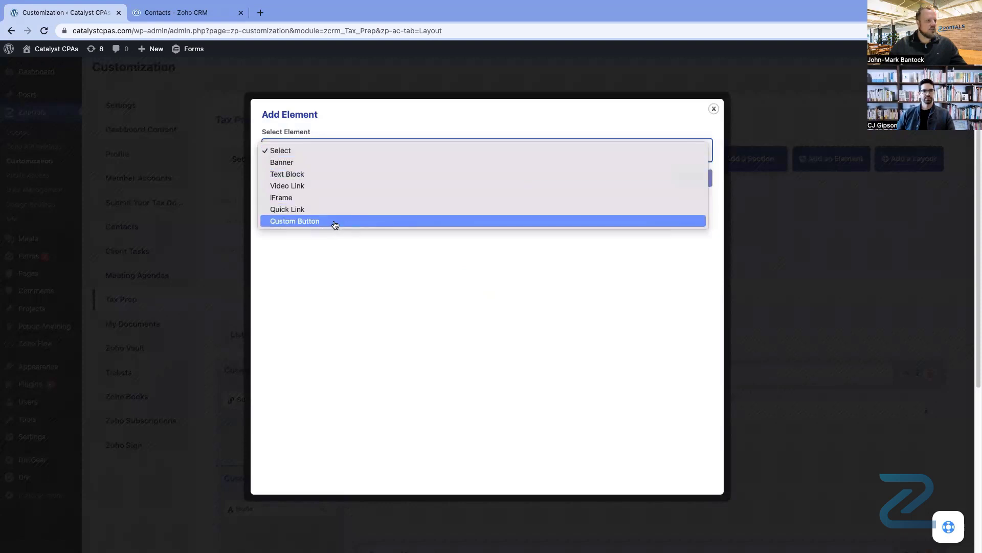
{"action": "left_click", "coordinate": [367, 220]}
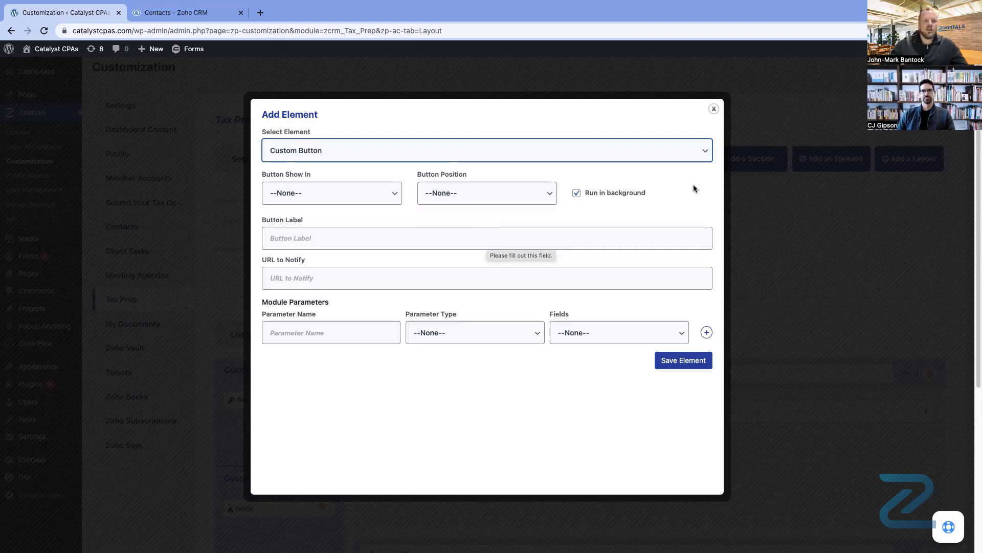
- Examine the Tax Prep record in the Catalyst CPAs client portal, including its requested documents, upload area and attachments, then return to the Add Element form
{"action": "left_click_drag", "start_coordinate": [981, 162], "coordinate": [310, 68]}
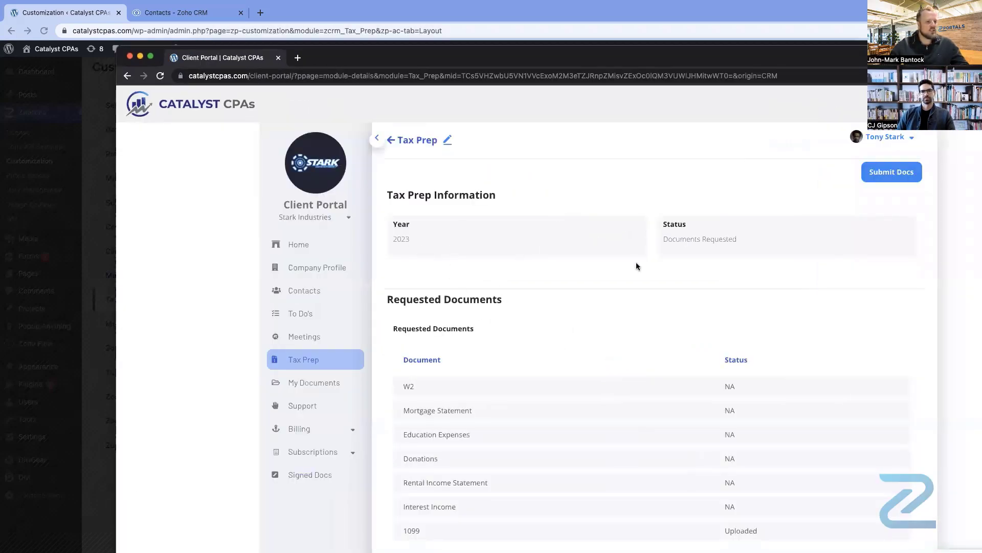
{"action": "scroll", "coordinate": [458, 381], "scroll_direction": "down", "scroll_amount": 3}
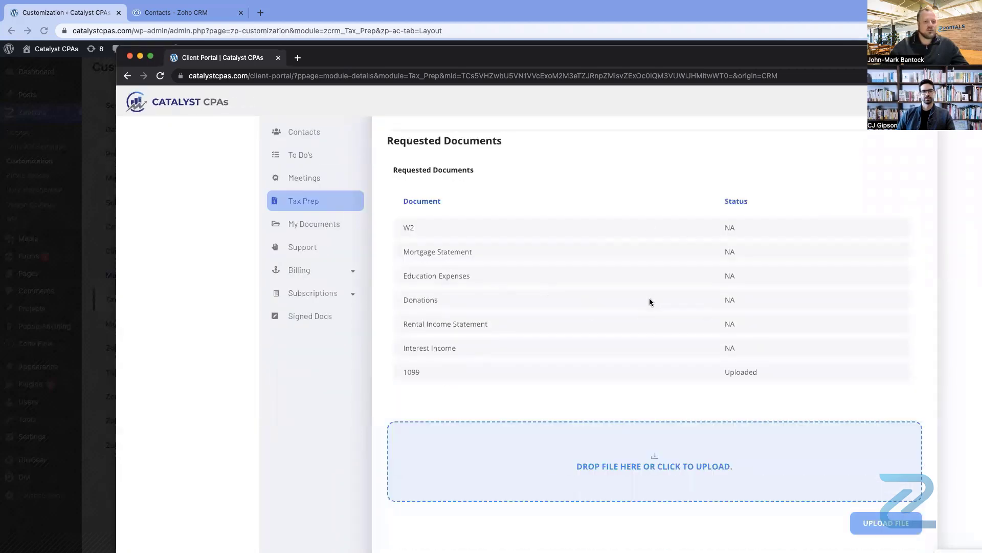
{"action": "scroll", "coordinate": [635, 302], "scroll_direction": "up", "scroll_amount": 1}
{"action": "scroll", "coordinate": [625, 389], "scroll_direction": "down", "scroll_amount": 1}
{"action": "scroll", "coordinate": [668, 394], "scroll_direction": "up", "scroll_amount": 3}
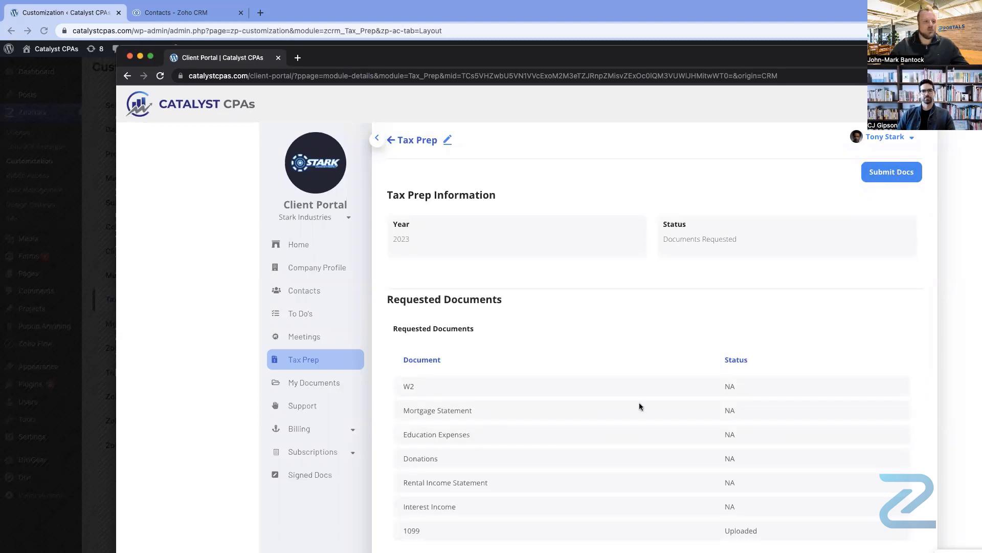
{"action": "scroll", "coordinate": [640, 405], "scroll_direction": "down", "scroll_amount": 5}
{"action": "scroll", "coordinate": [643, 408], "scroll_direction": "down", "scroll_amount": 3}
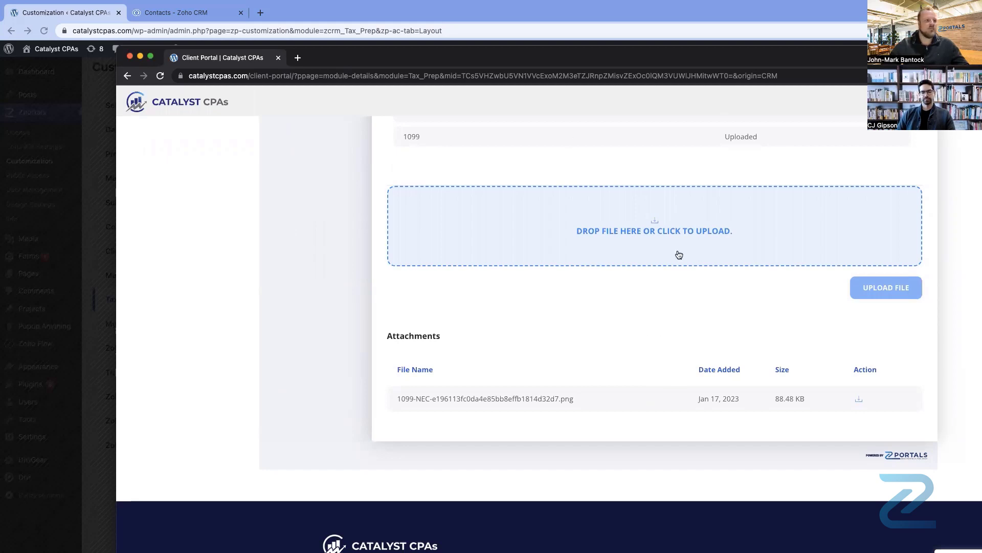
{"action": "left_click_drag", "start_coordinate": [504, 63], "coordinate": [981, 143]}
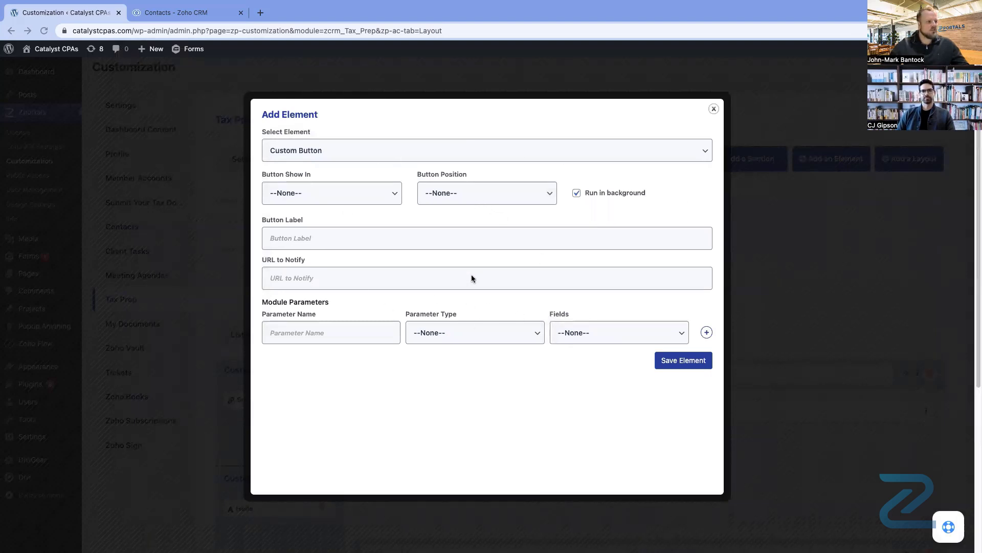
- Review the page options for where the custom button can be shown
{"action": "left_click", "coordinate": [334, 193]}
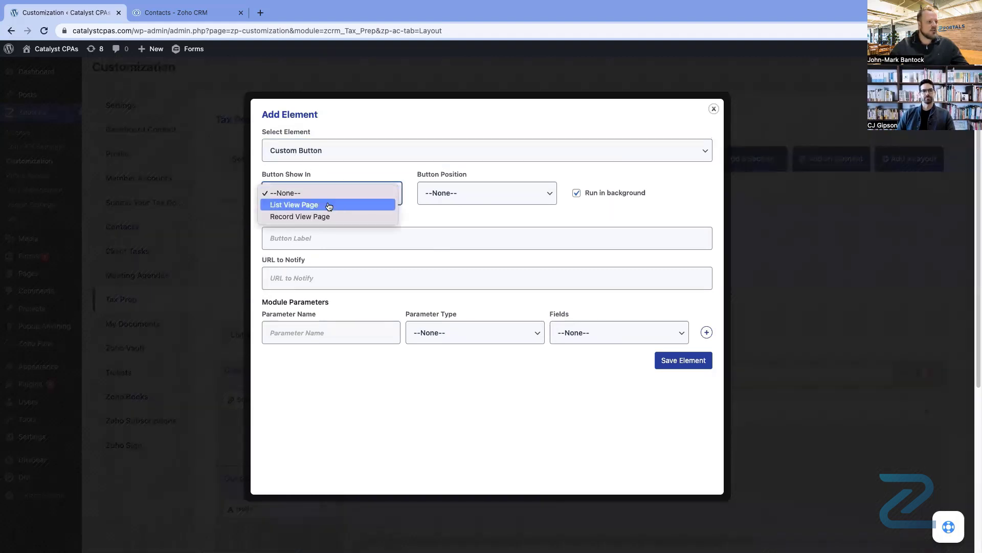
{"action": "left_click", "coordinate": [296, 217]}
{"action": "left_click", "coordinate": [324, 125]}
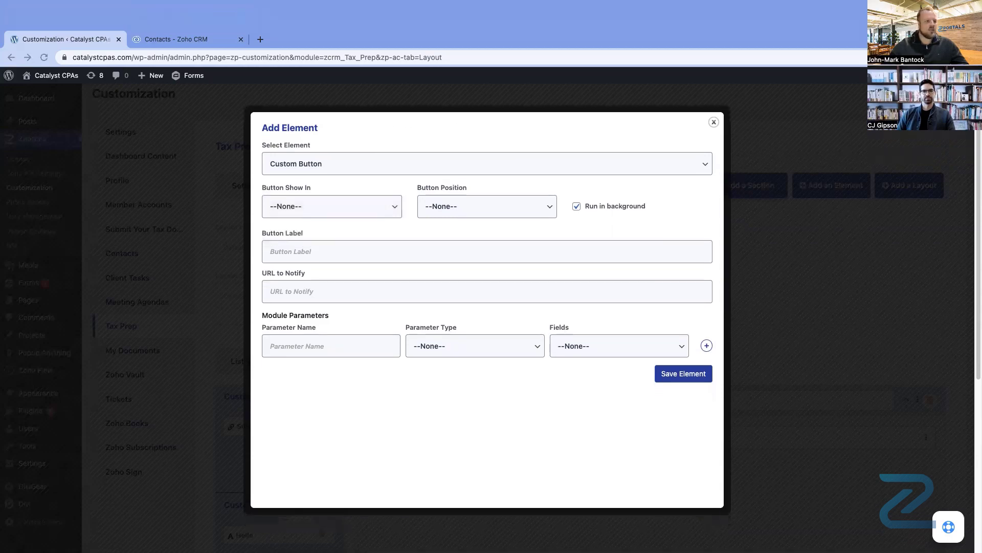
- Check where the Submit Docs button sits on the client portal's Tax Prep record, and return to the Add Element form
{"action": "left_click_drag", "start_coordinate": [450, 84], "coordinate": [358, 82]}
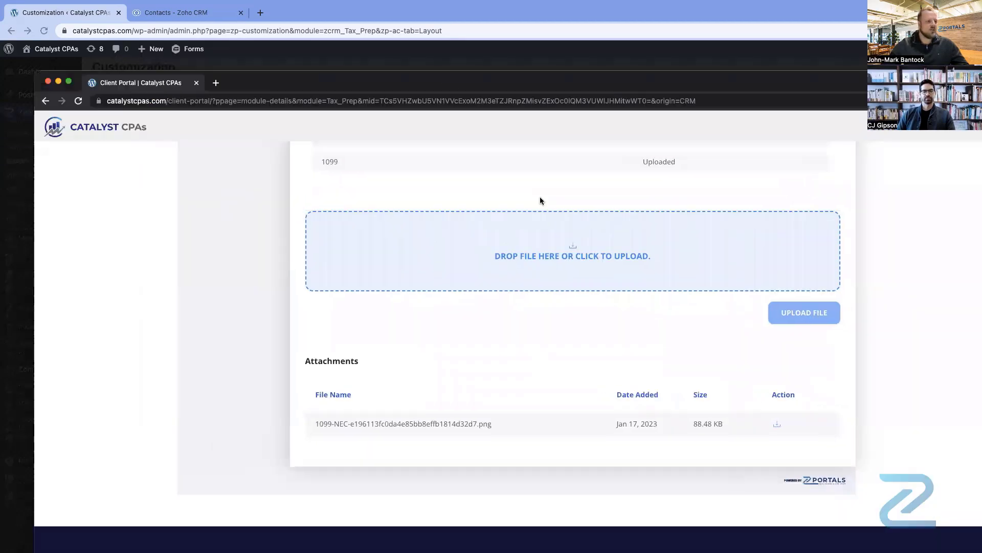
{"action": "scroll", "coordinate": [554, 245], "scroll_direction": "up", "scroll_amount": 10}
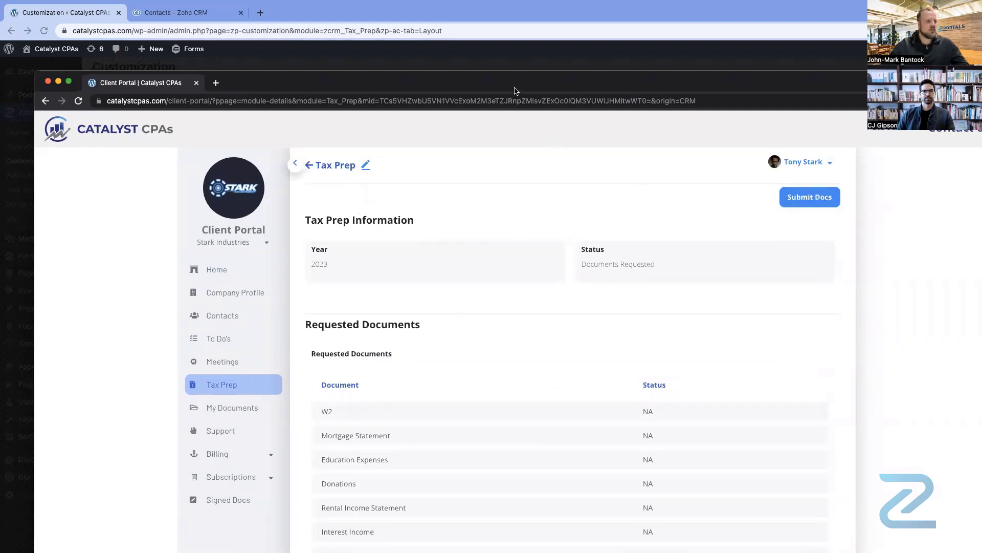
{"action": "left_click", "coordinate": [520, 56]}
{"action": "left_click_drag", "start_coordinate": [570, 84], "coordinate": [981, 167]}
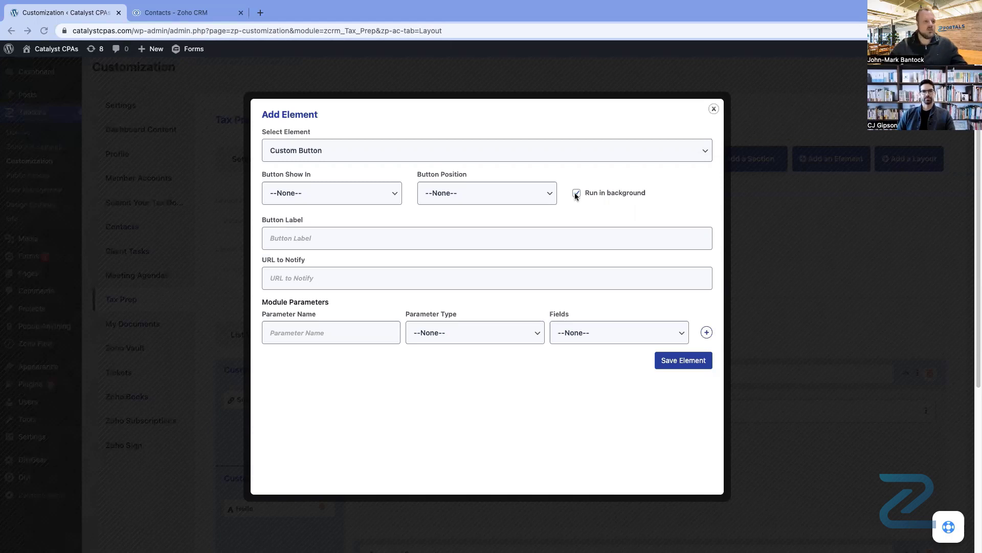
- Set the custom button's module parameter type to Tax_Prep and review the selectable fields, keeping Id
{"action": "left_click", "coordinate": [296, 235]}
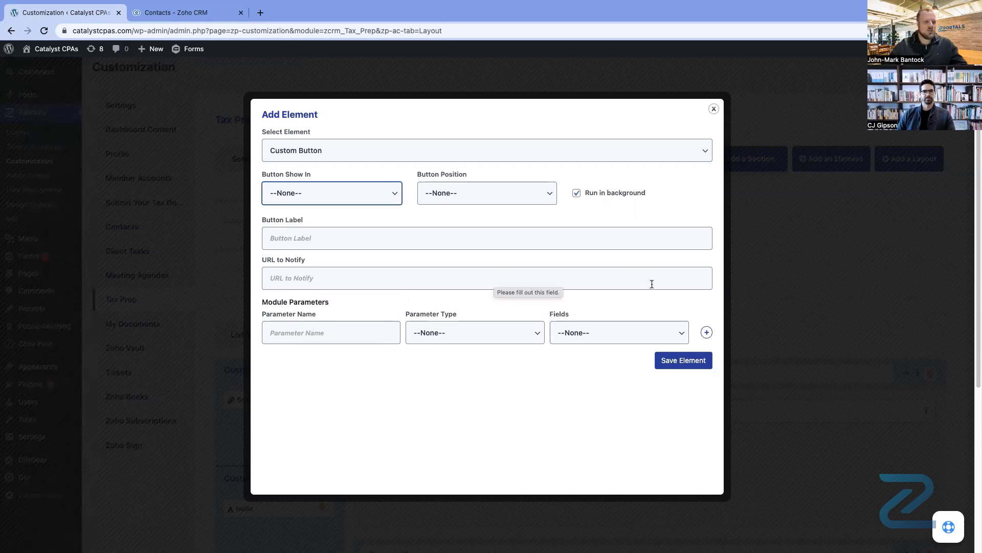
{"action": "left_click", "coordinate": [511, 333]}
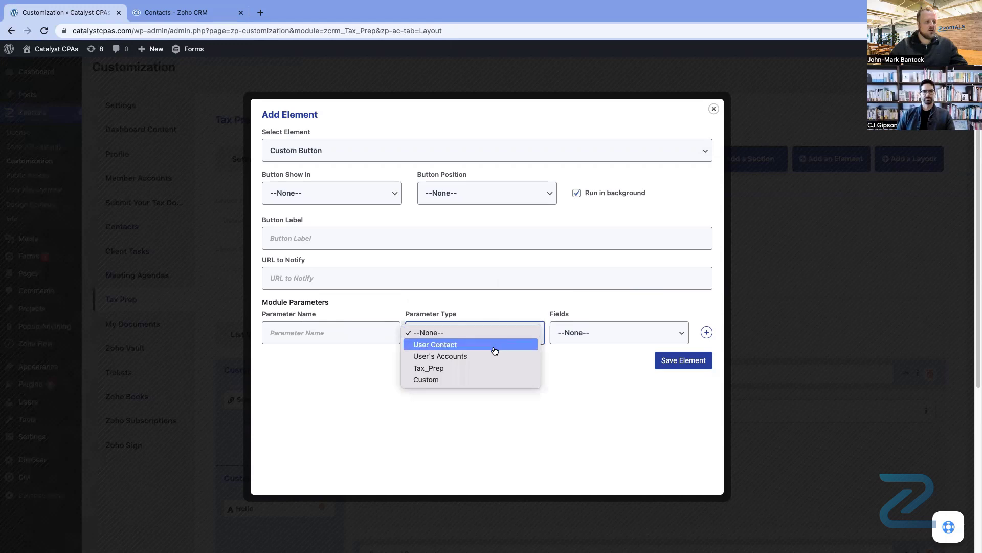
{"action": "left_click", "coordinate": [439, 368]}
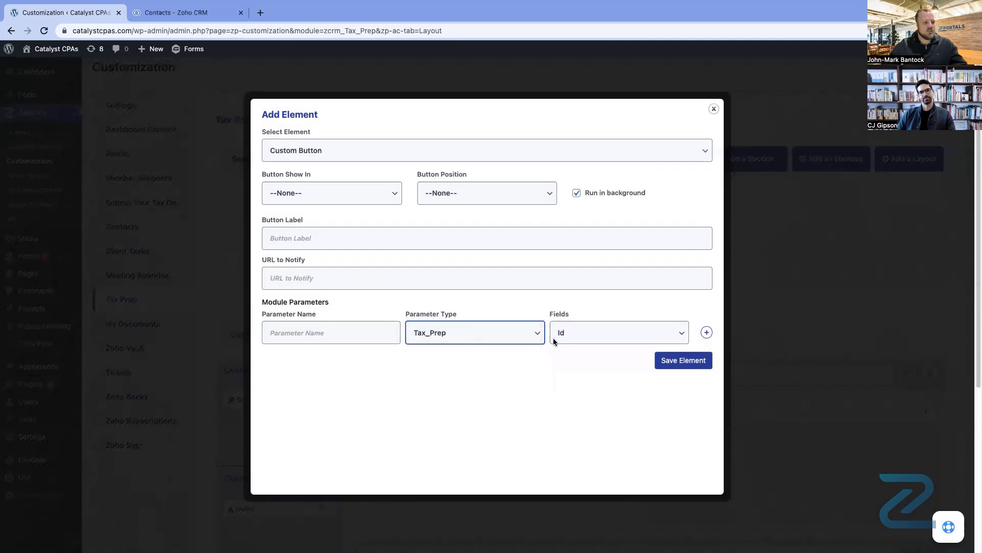
{"action": "left_click", "coordinate": [558, 335]}
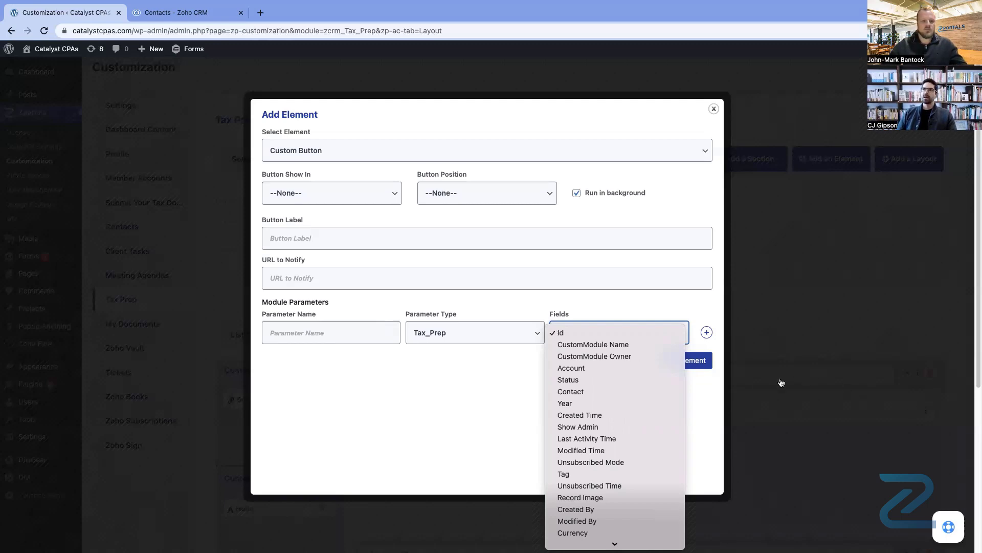
{"action": "left_click", "coordinate": [501, 422]}
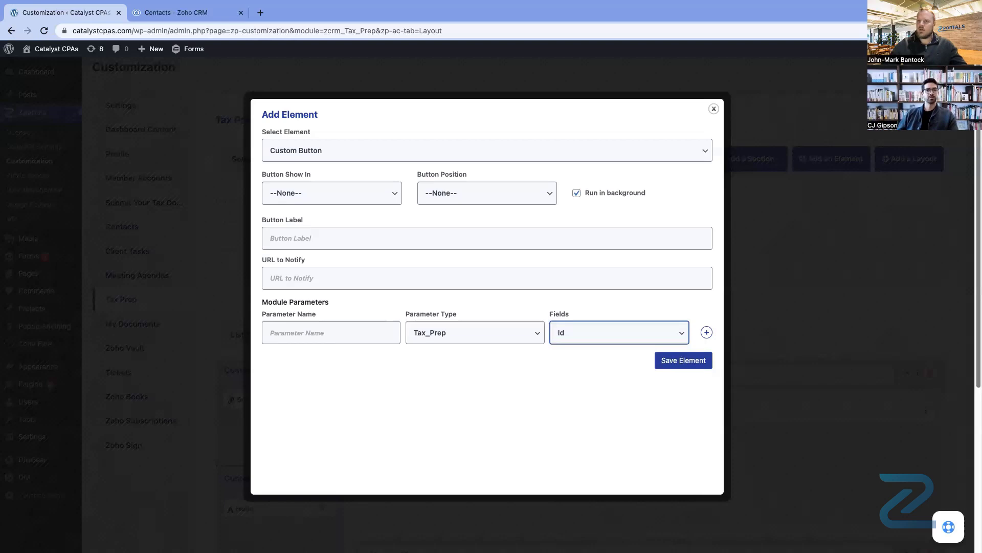
- Examine the Mac Book product record and its Request a Quote button in the Widget Inc. client portal, then return to the Add Element form
{"action": "left_click_drag", "start_coordinate": [980, 169], "coordinate": [442, 48]}
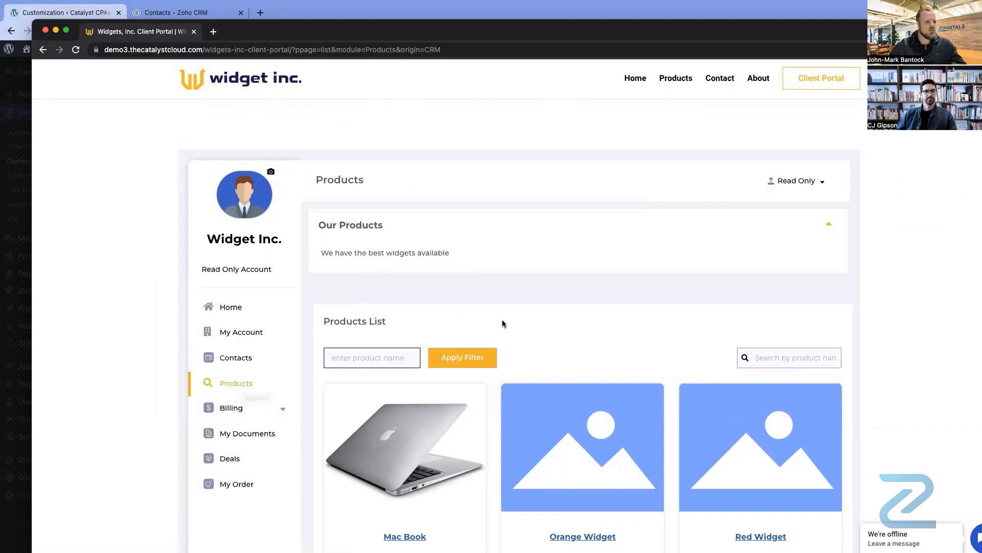
{"action": "scroll", "coordinate": [502, 323], "scroll_direction": "down", "scroll_amount": 2}
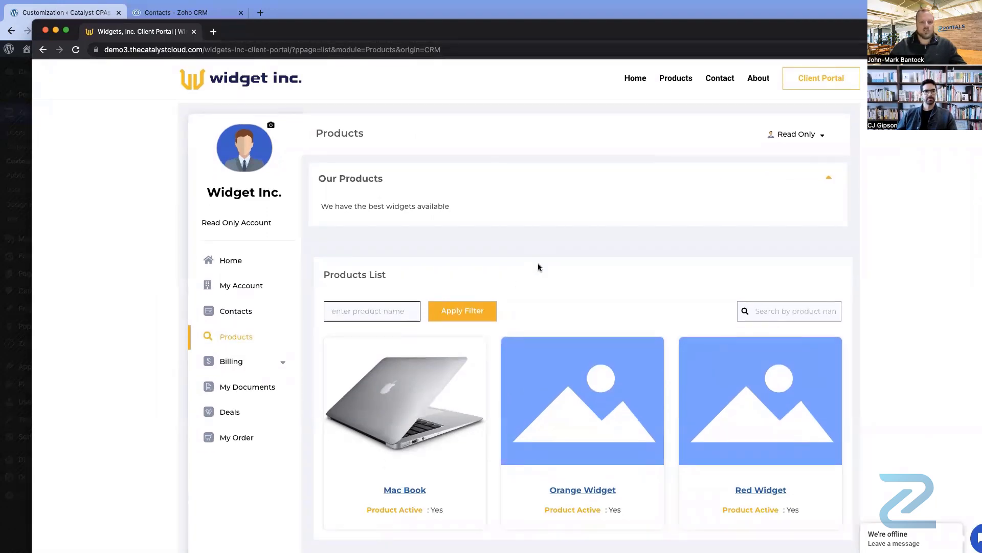
{"action": "scroll", "coordinate": [538, 266], "scroll_direction": "down", "scroll_amount": 4}
{"action": "scroll", "coordinate": [504, 279], "scroll_direction": "up", "scroll_amount": 2}
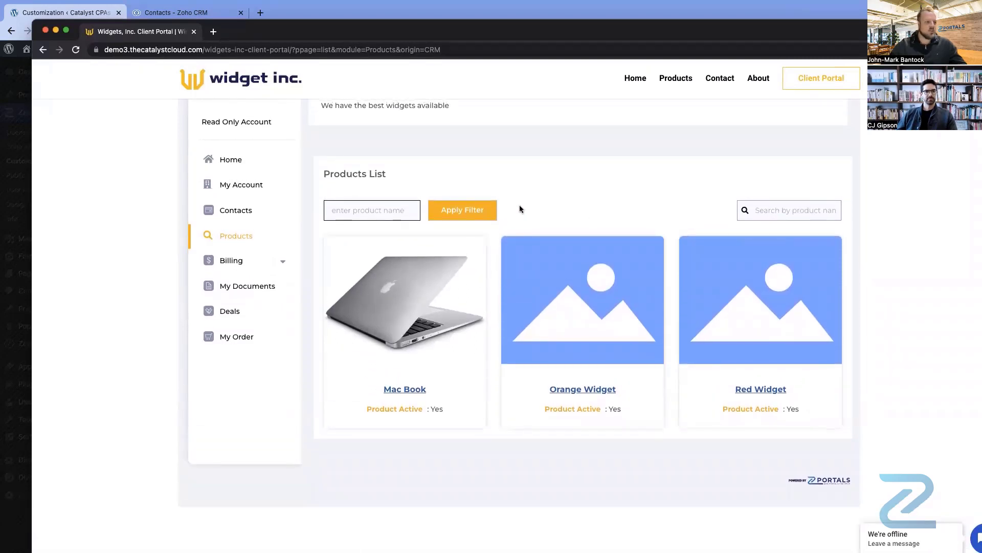
{"action": "left_click", "coordinate": [409, 389]}
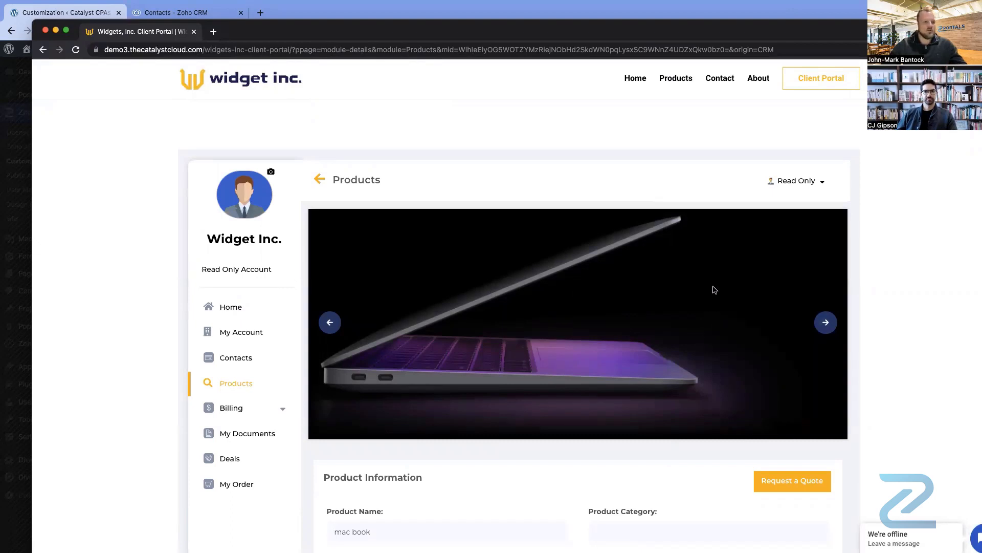
{"action": "scroll", "coordinate": [691, 338], "scroll_direction": "down", "scroll_amount": 3}
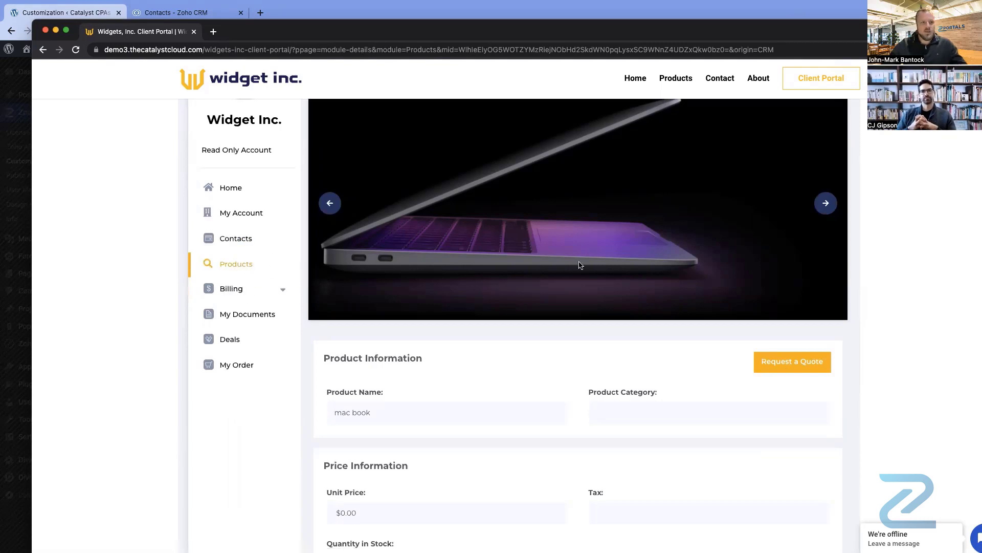
{"action": "left_click_drag", "start_coordinate": [253, 40], "coordinate": [981, 178]}
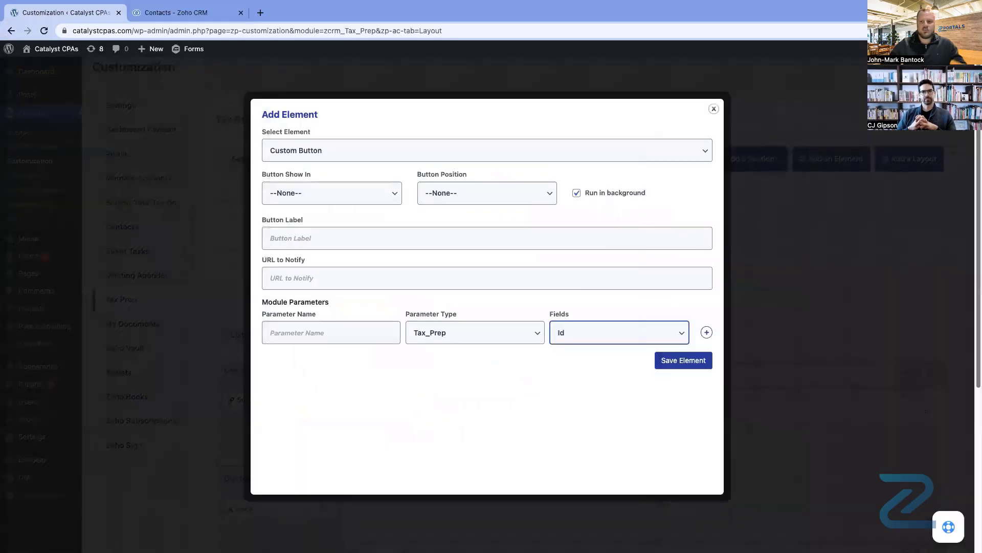